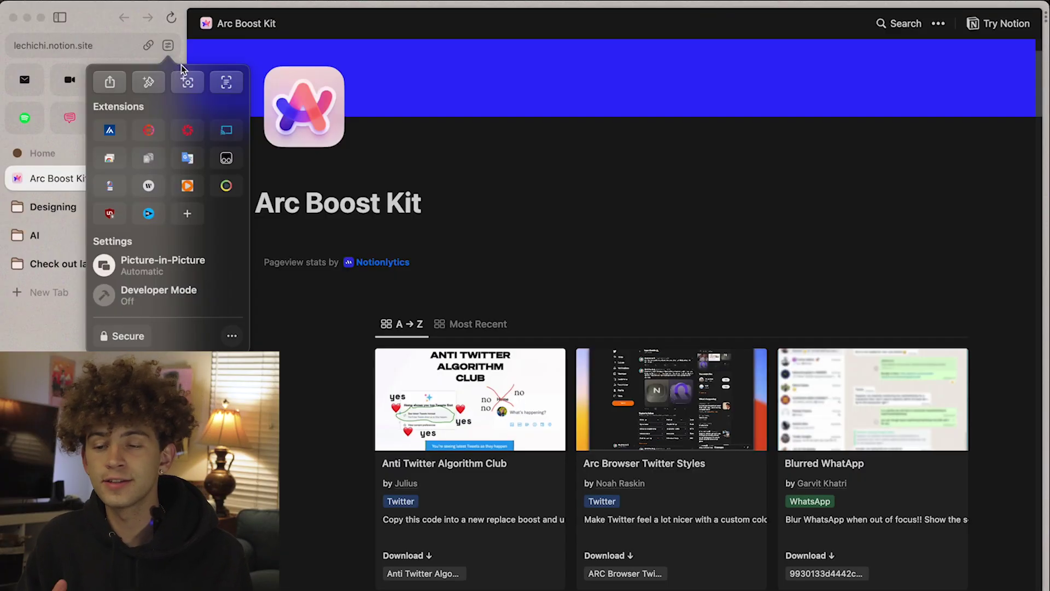
Boost the Boost Kit page with a light lavender tint and zap its blue header banner
left_click(156, 80)
left_click_drag(1011, 172, 982, 141)
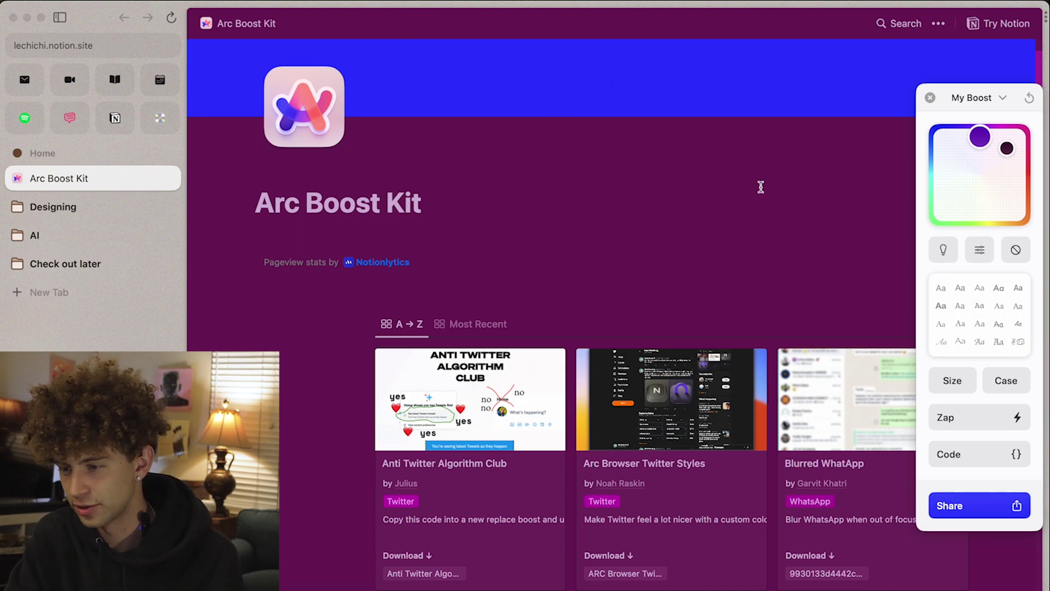
left_click(962, 418)
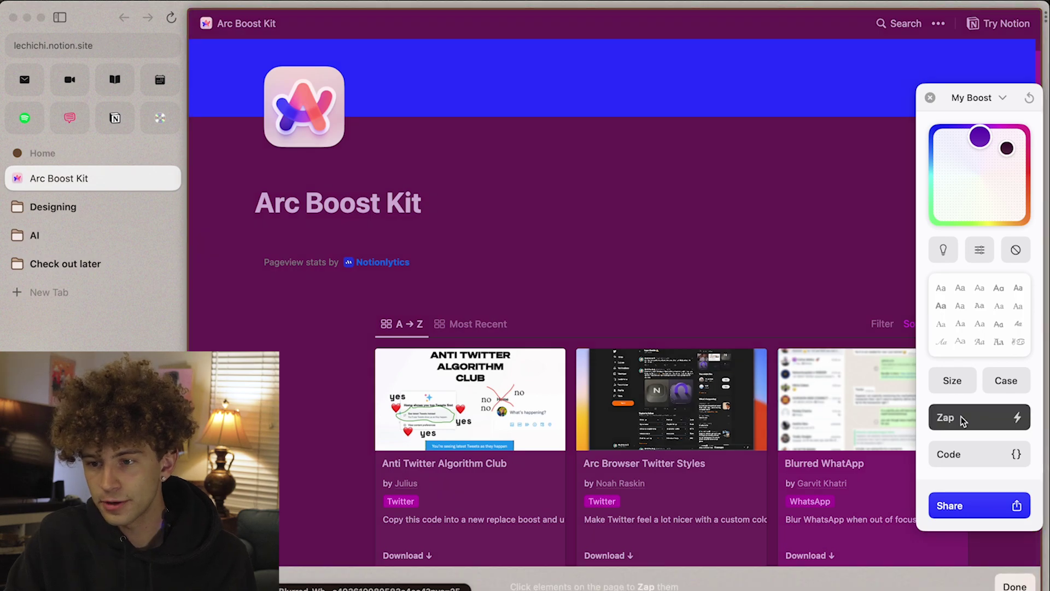
left_click(646, 72)
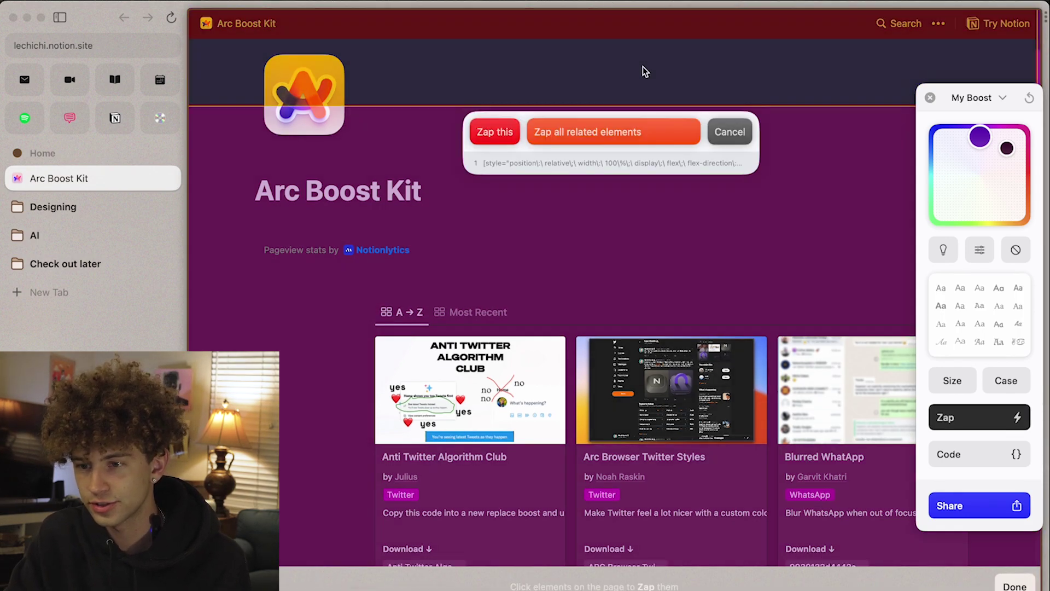
left_click(494, 133)
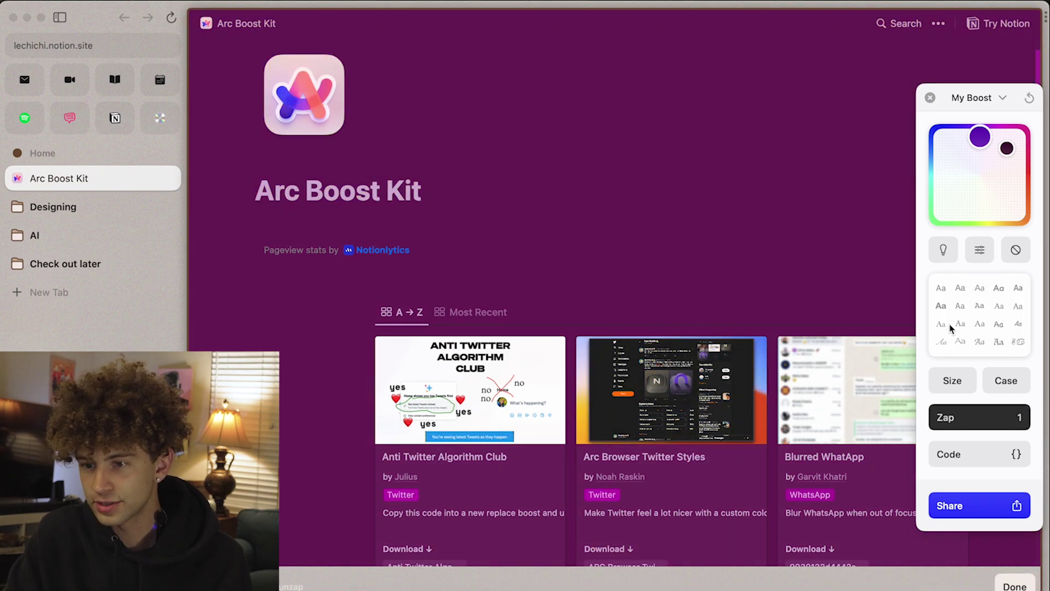
left_click_drag(983, 160, 951, 149)
left_click(944, 250)
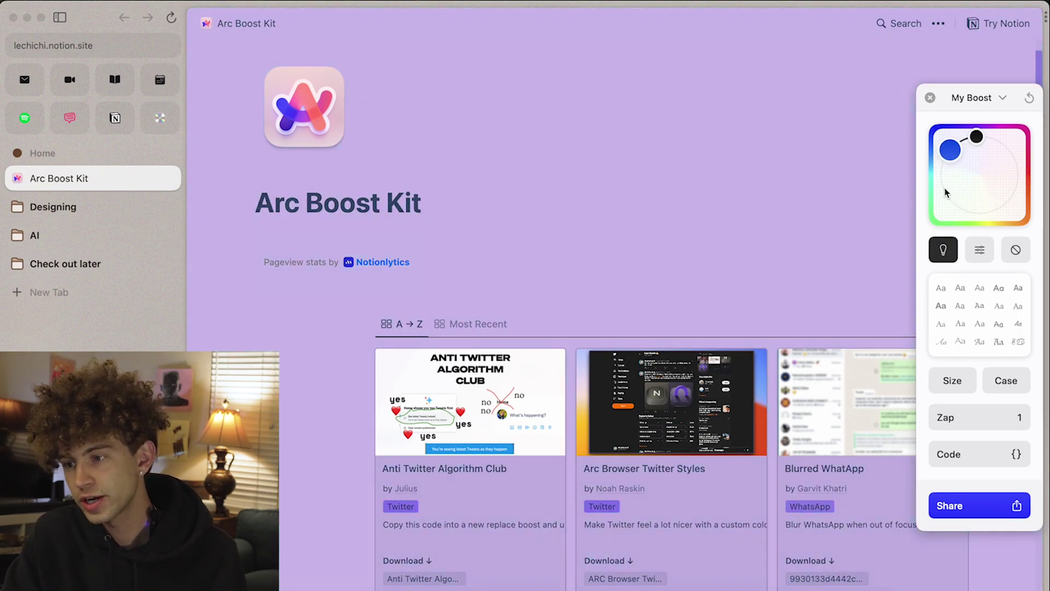
Max the page contrast, adjust brightness, and switch to the light green tint
left_click(982, 252)
left_click_drag(1046, 315, 1028, 312)
left_click_drag(963, 357, 906, 357)
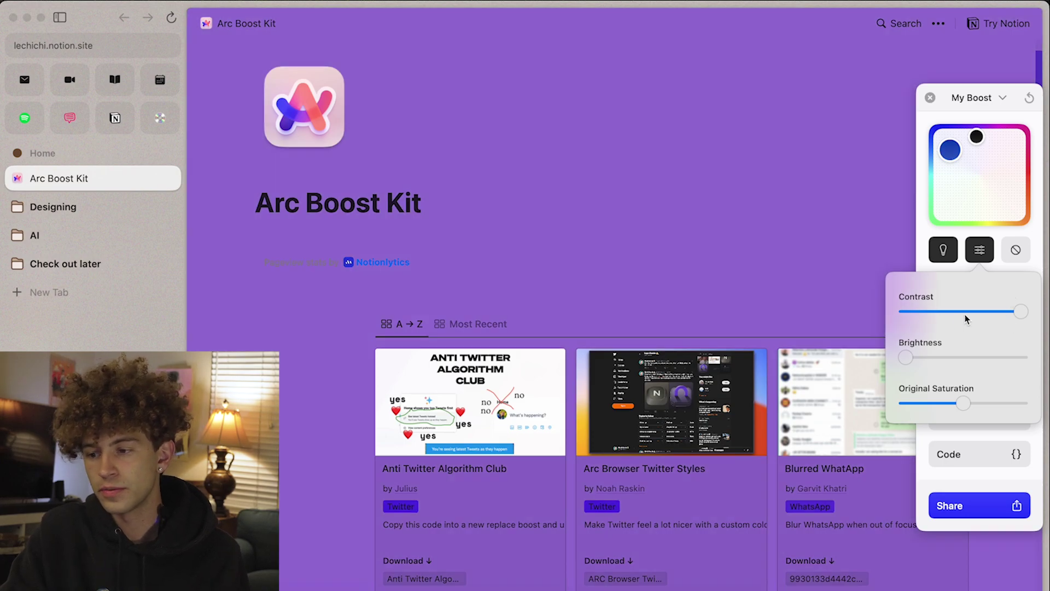
left_click_drag(936, 358, 980, 358)
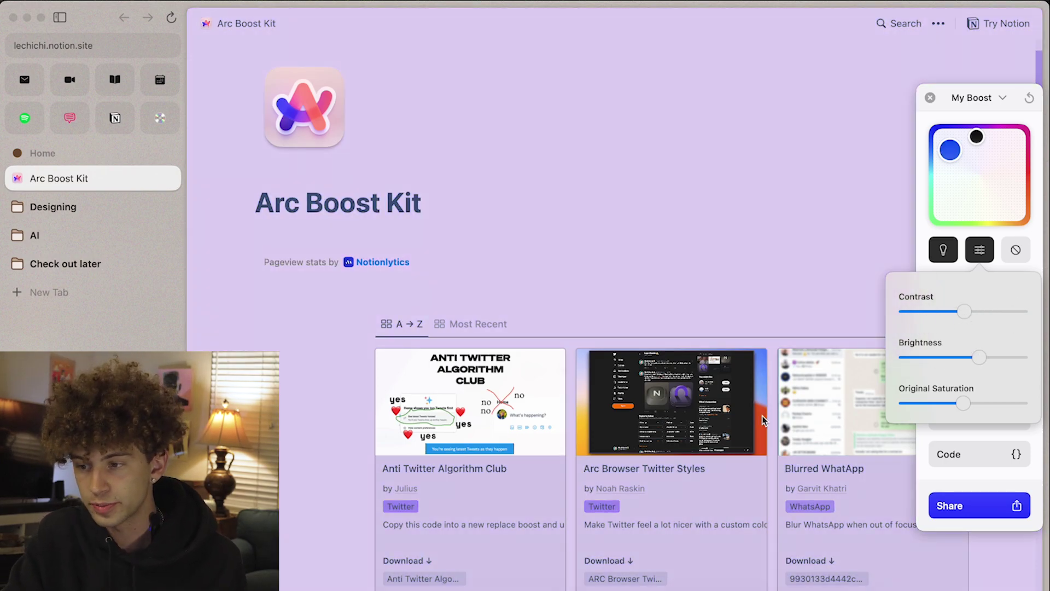
left_click(935, 257)
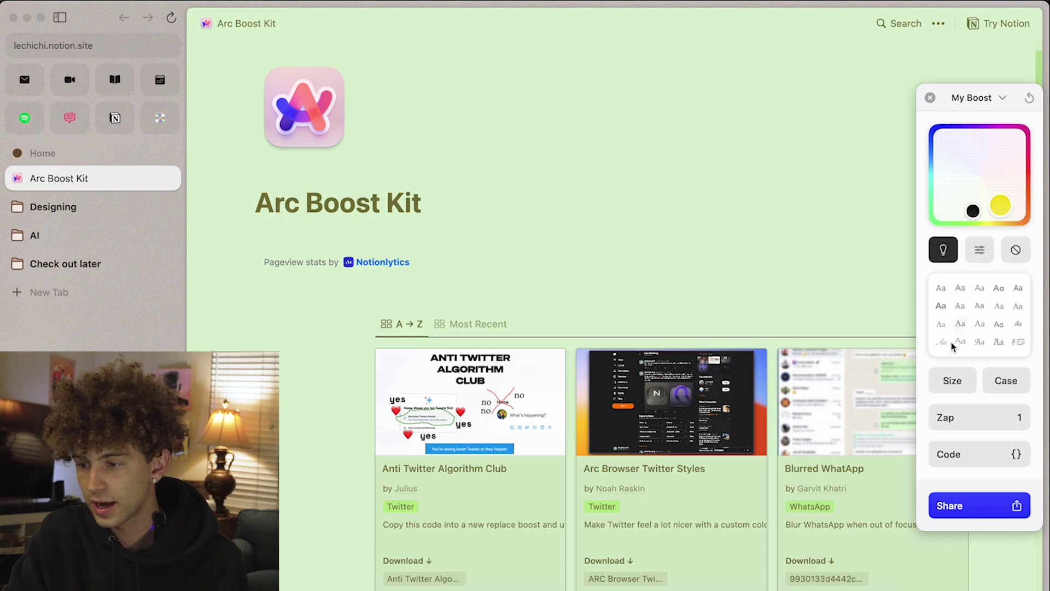
Zap a card preview image and all related elements, removing every gallery preview
left_click(954, 416)
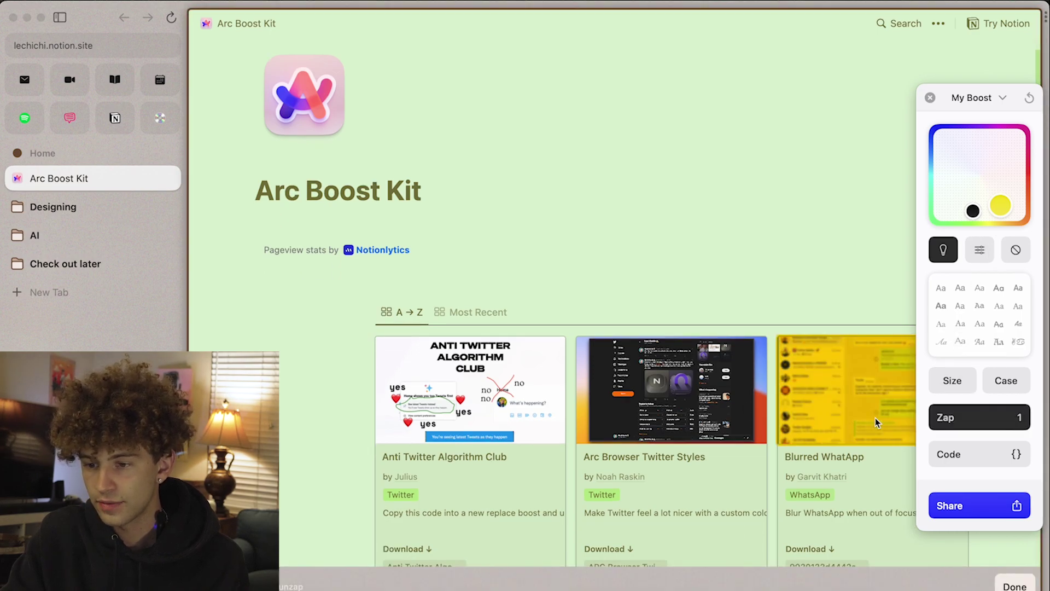
left_click(534, 386)
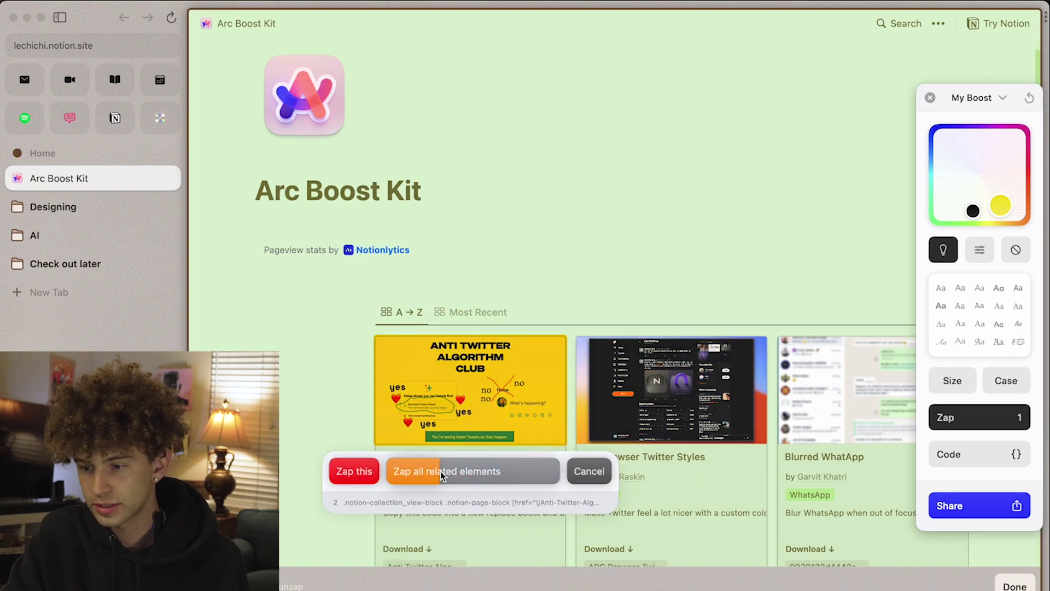
left_click(495, 481)
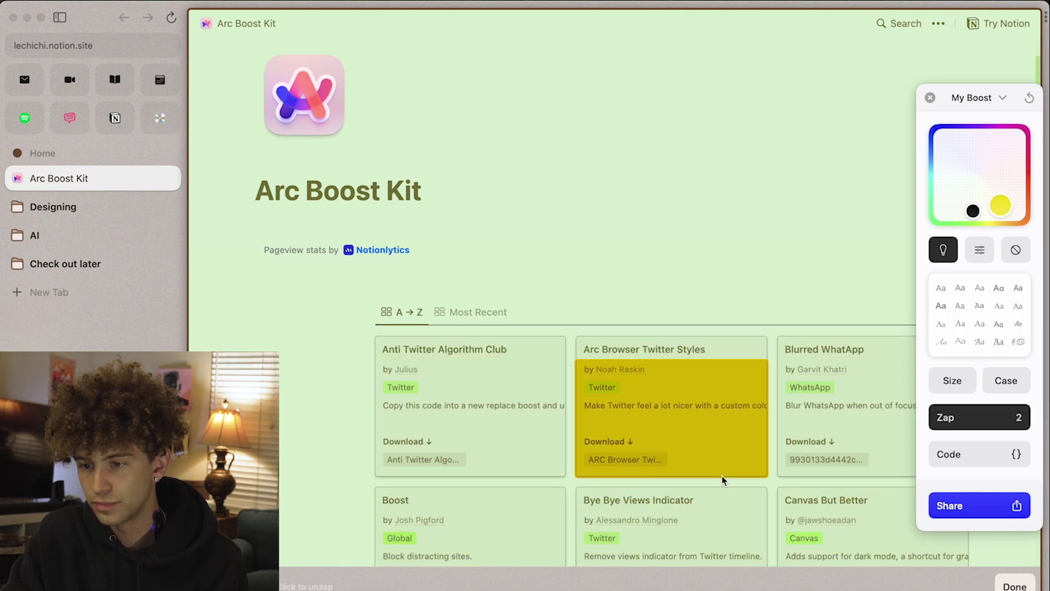
scroll(722, 480, "down", 5)
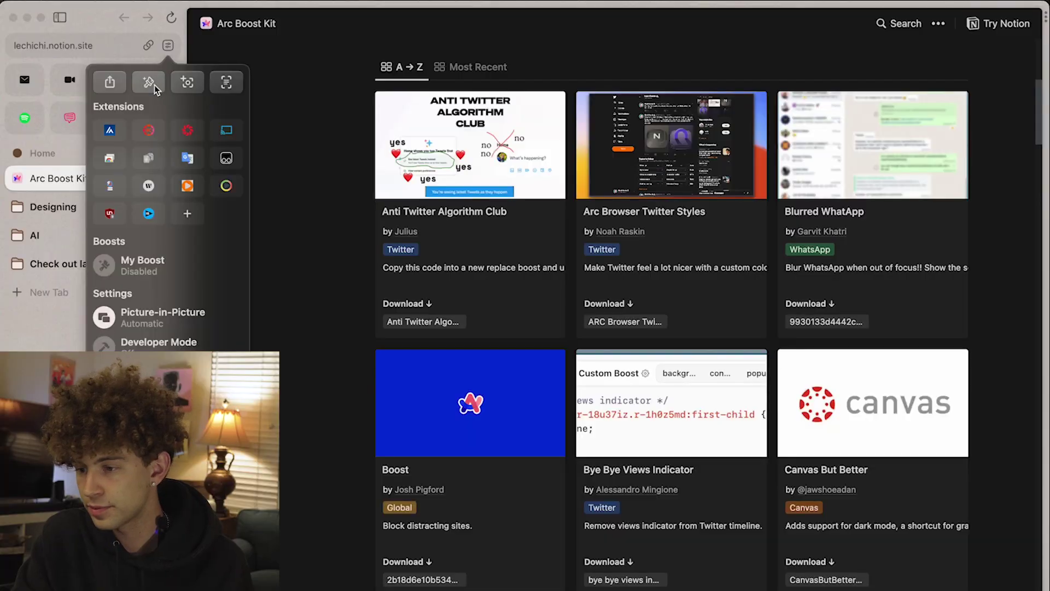
View the gallery Boost's CSS and JS code, then close the Boost editor
left_click(154, 84)
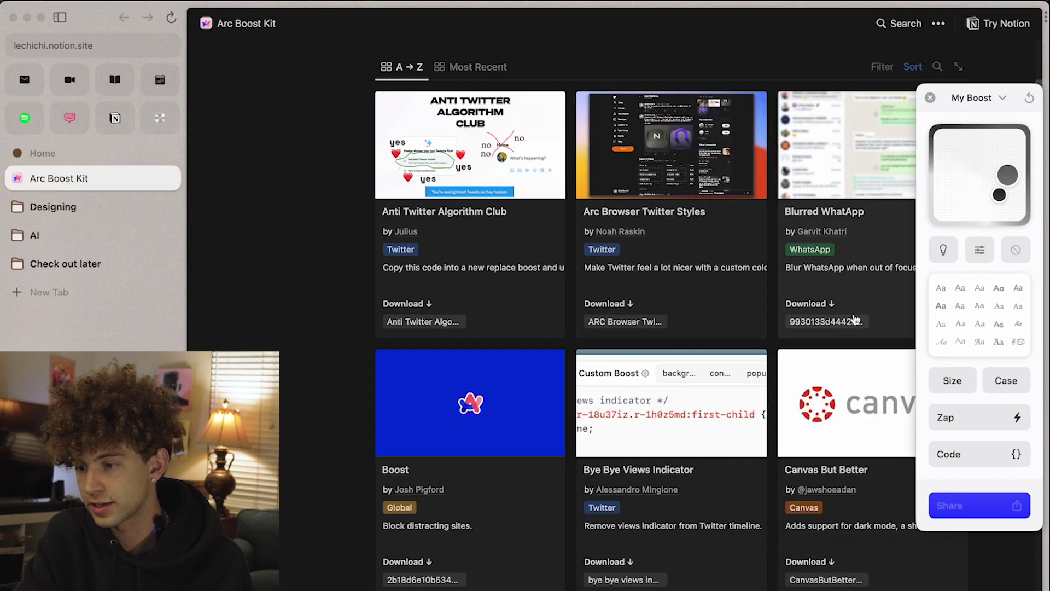
left_click(997, 457)
left_click(908, 98)
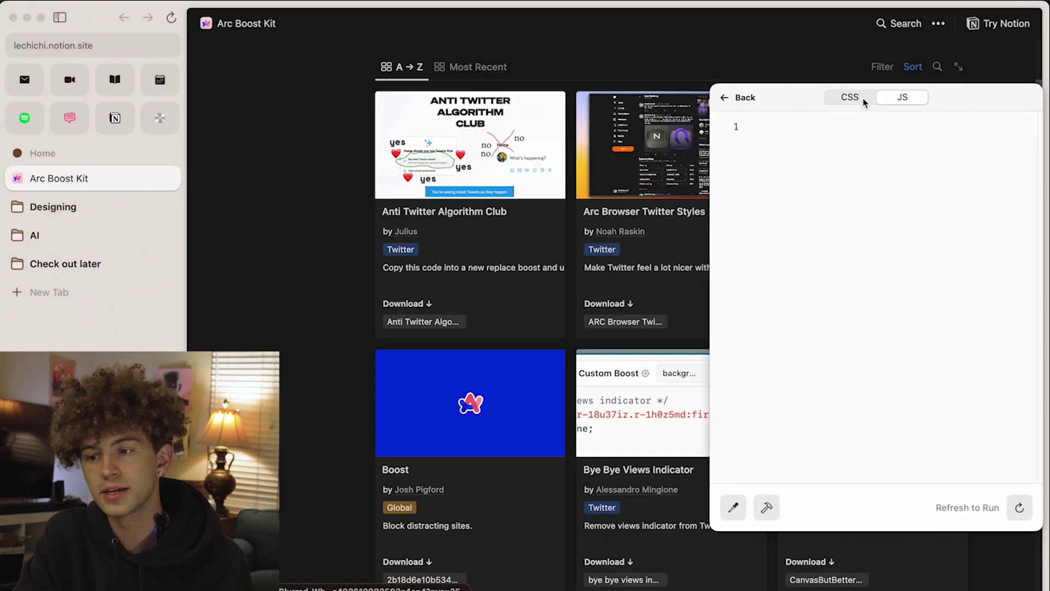
left_click(737, 97)
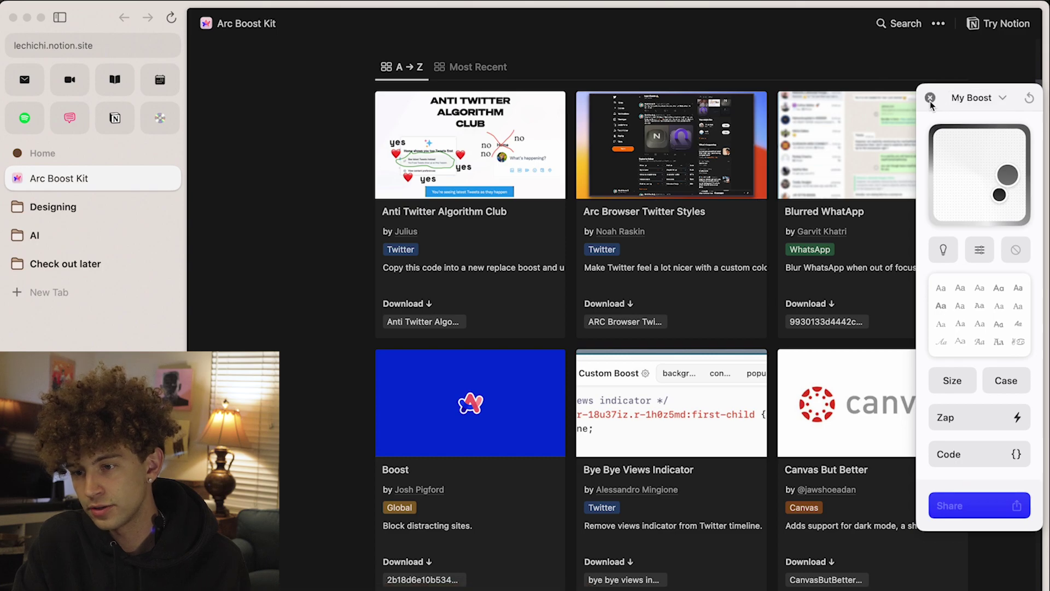
left_click(930, 99)
scroll(862, 118, "down", 1)
scroll(919, 394, "down", 15)
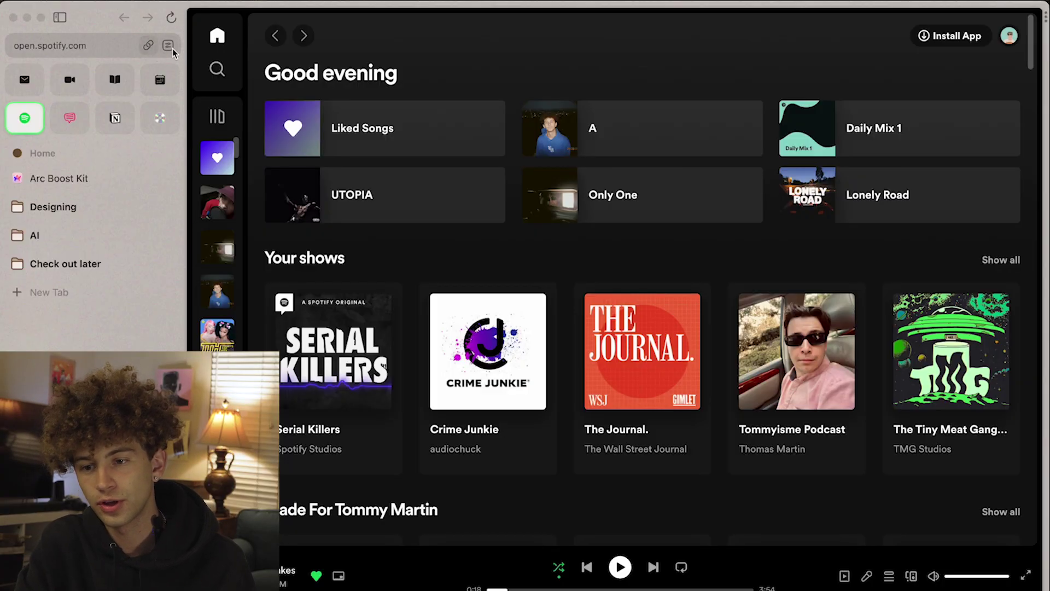
Start a new Boost on Spotify with a light purple tint
left_click(167, 47)
left_click(148, 83)
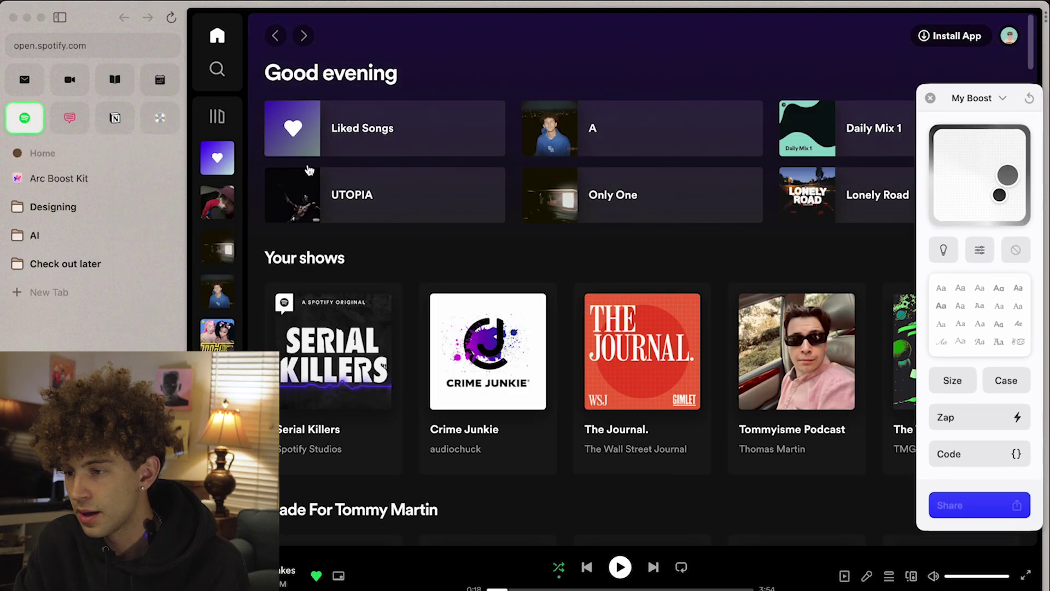
left_click_drag(976, 140, 996, 189)
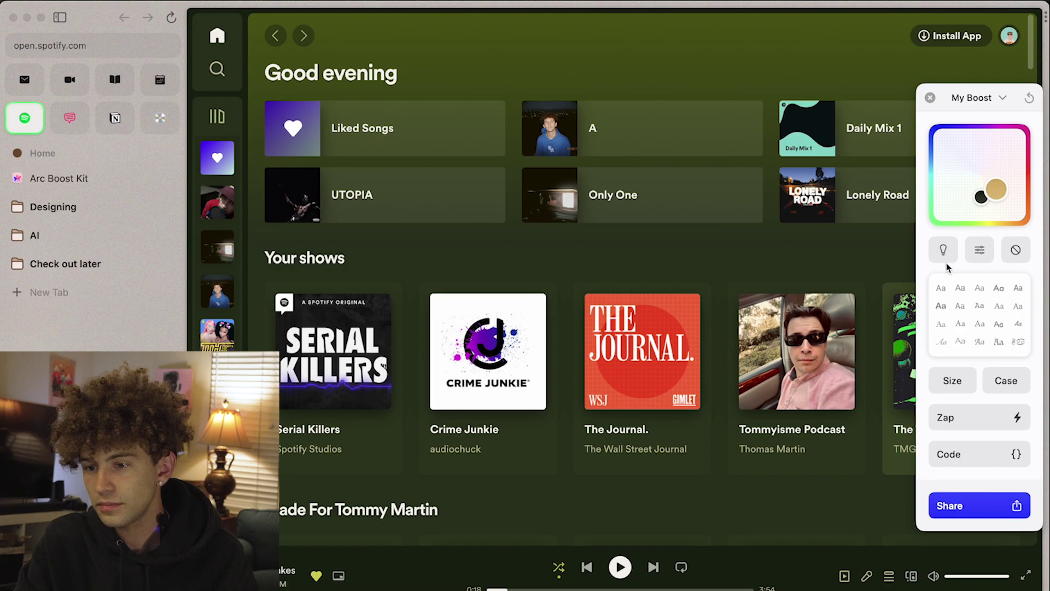
left_click(953, 259)
Max contrast and zero brightness and saturation for bright lime green, then open Code
left_click(979, 250)
left_click_drag(960, 312, 1011, 312)
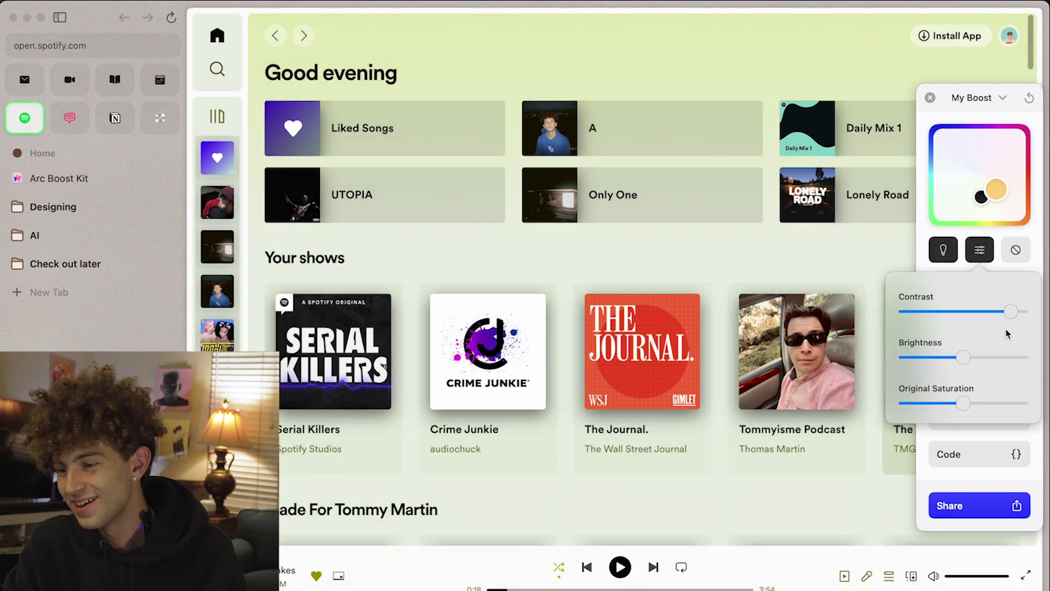
left_click_drag(963, 357, 906, 357)
left_click_drag(964, 403, 863, 415)
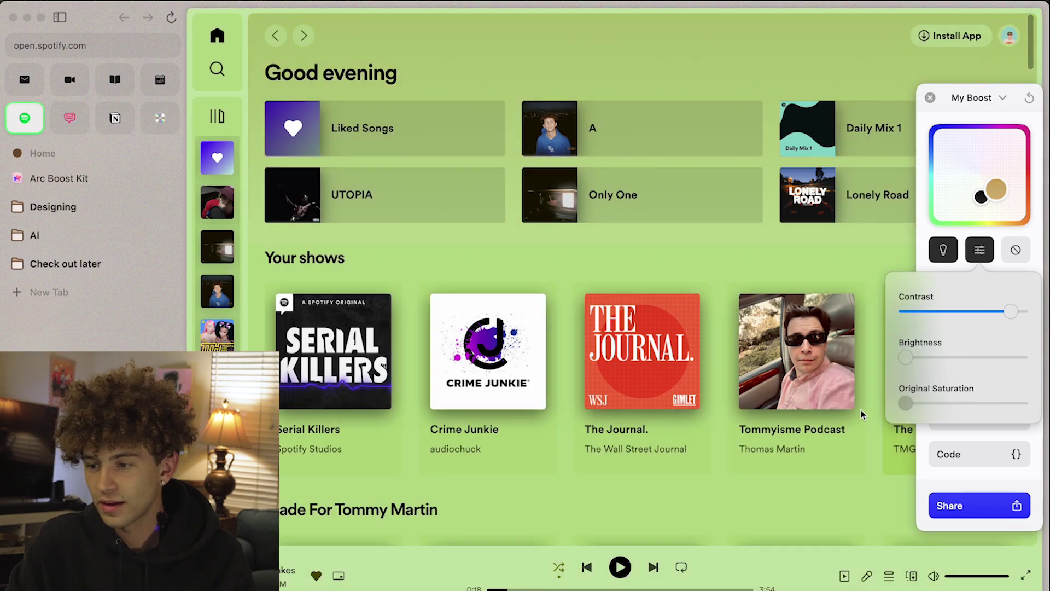
left_click(957, 453)
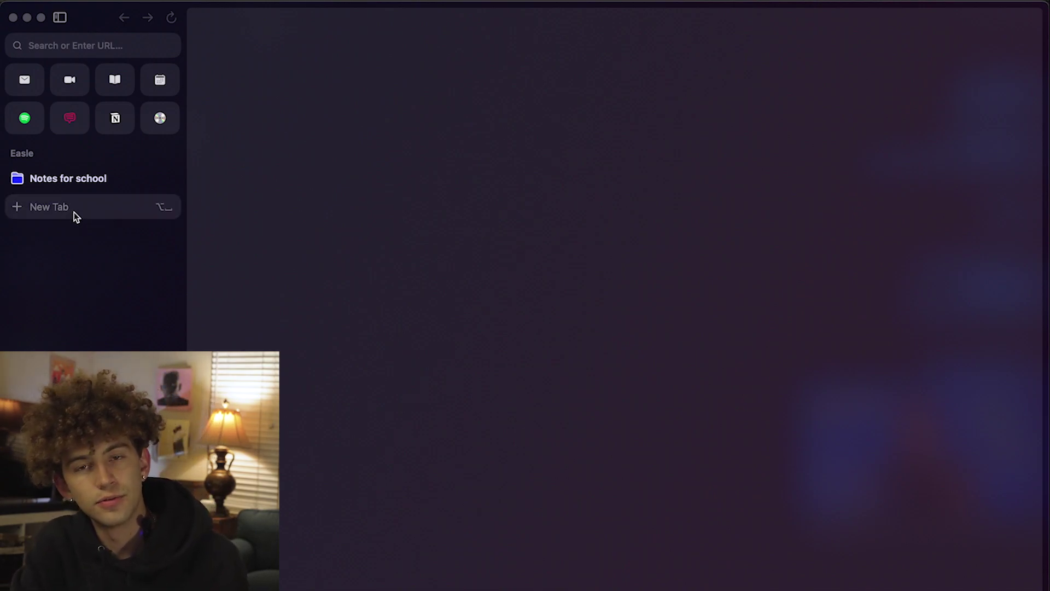
Expand the Notes for school folder and create a New Easel from the command bar
left_click(85, 178)
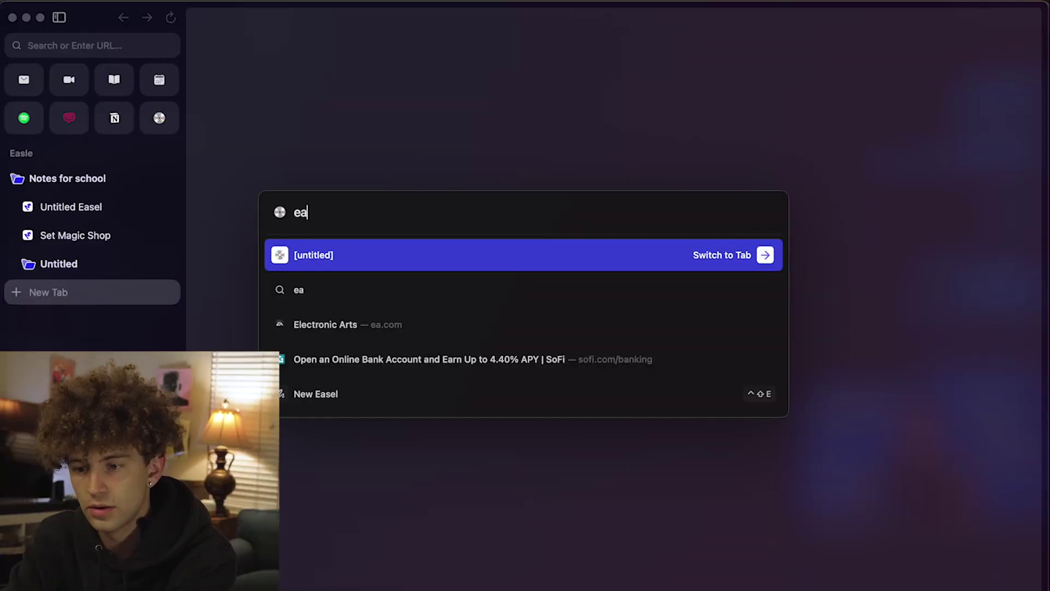
type("s")
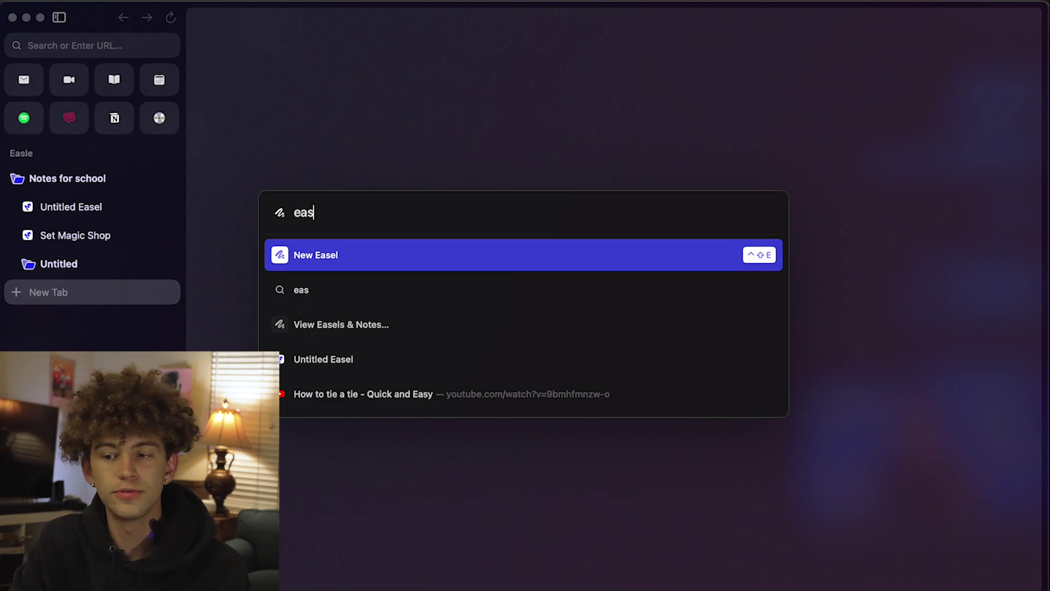
key("Return")
File the Untitled Easel into Notes for school and open the Budget easel as a tab
left_click_drag(109, 292, 89, 229)
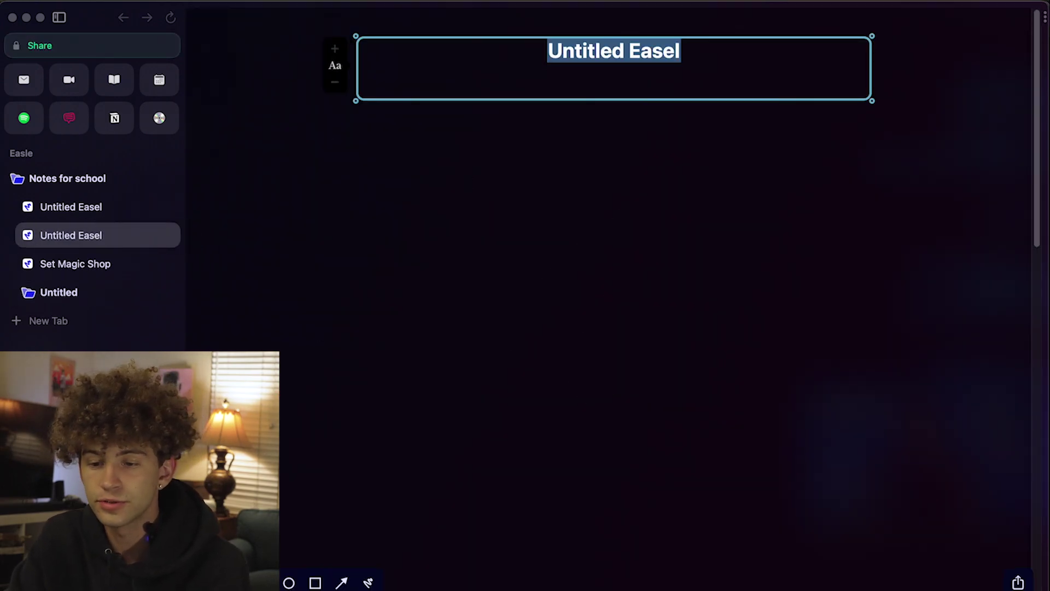
scroll(123, 285, "left", 10)
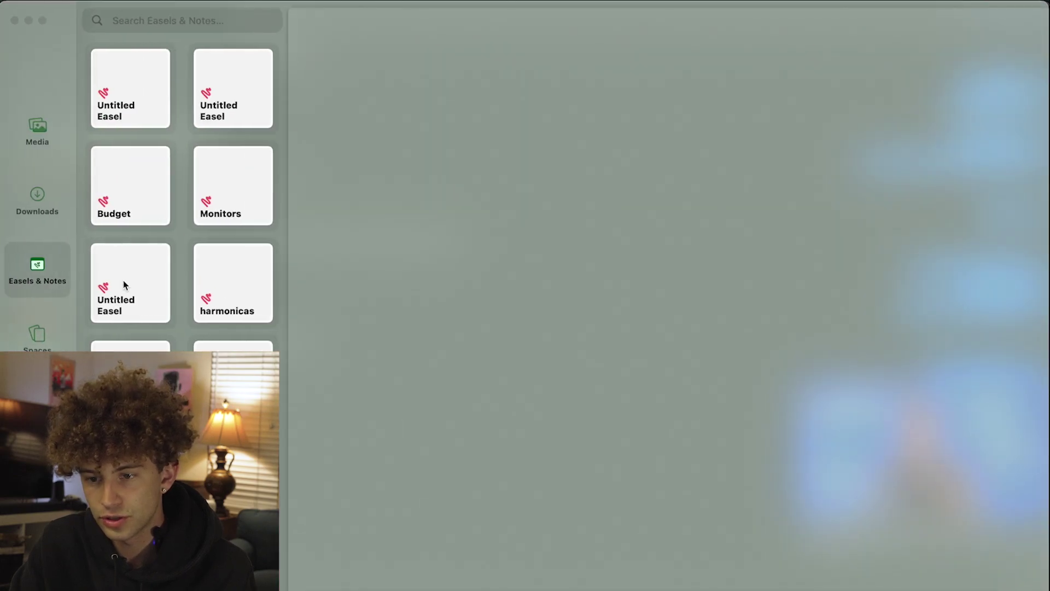
right_click(142, 194)
left_click(138, 203)
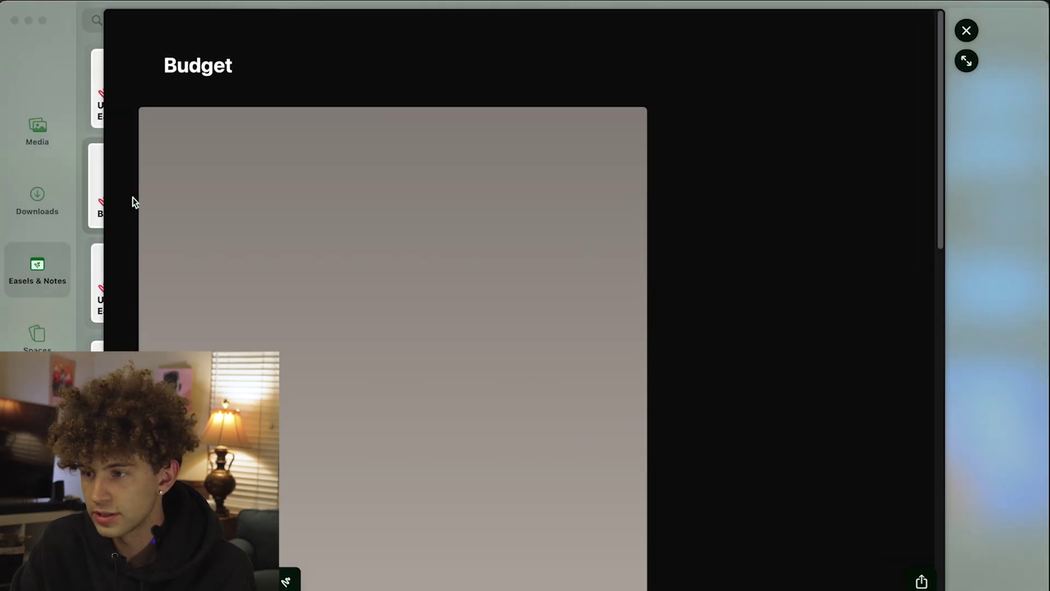
left_click(965, 61)
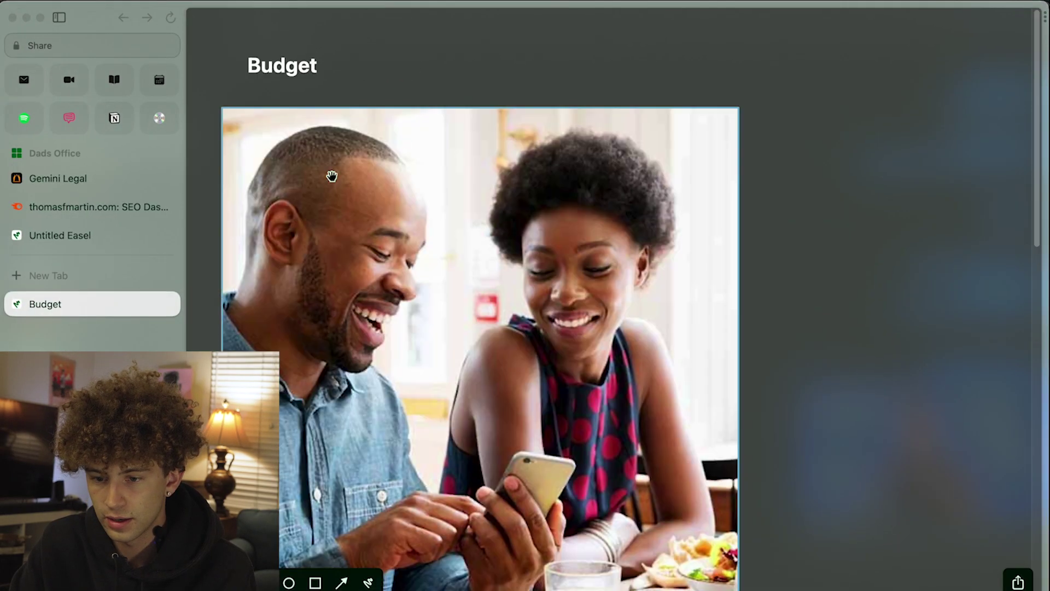
Move the Budget tab into the Easle space
mouse_move(71, 302)
left_mouse_down()
mouse_move(74, 377)
mouse_move(72, 304)
left_mouse_up()
right_click(72, 304)
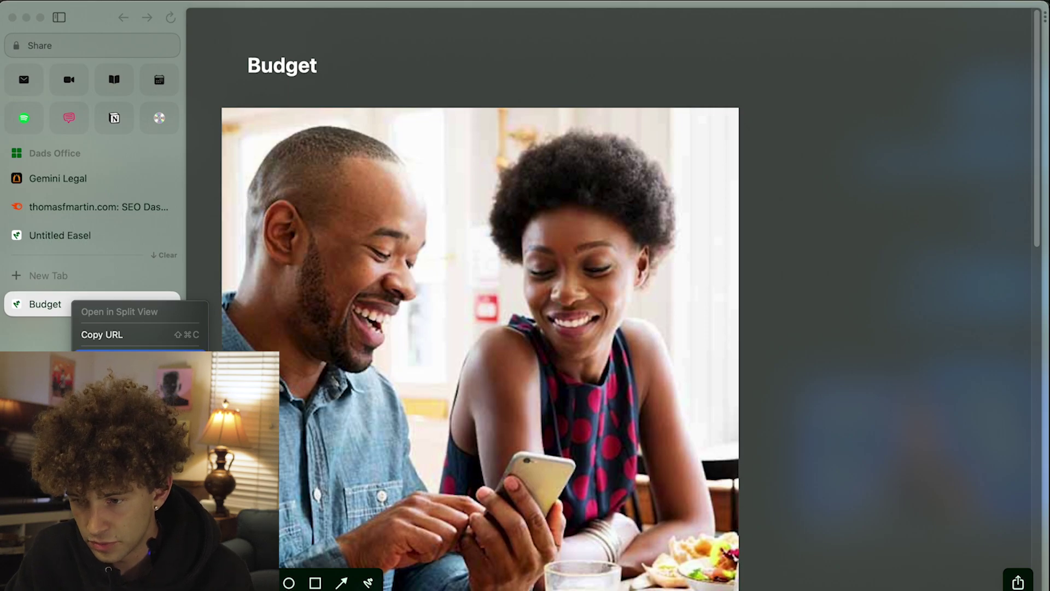
mouse_move(137, 387)
left_click(306, 422)
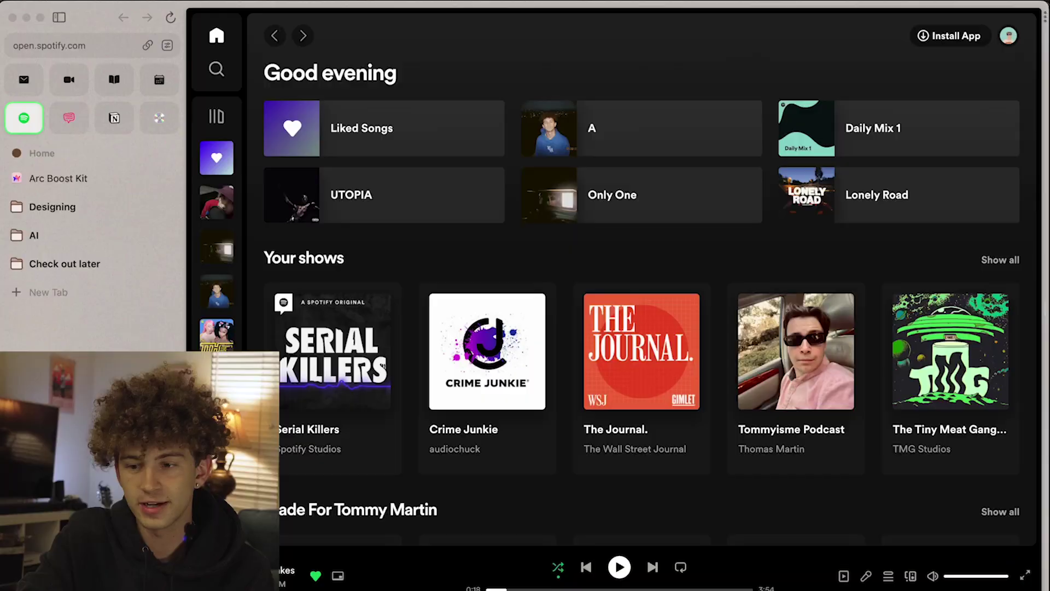
Toggle the sidebar with Cmd+S and open untitled.stream in split view beside Spotify
key("super+s")
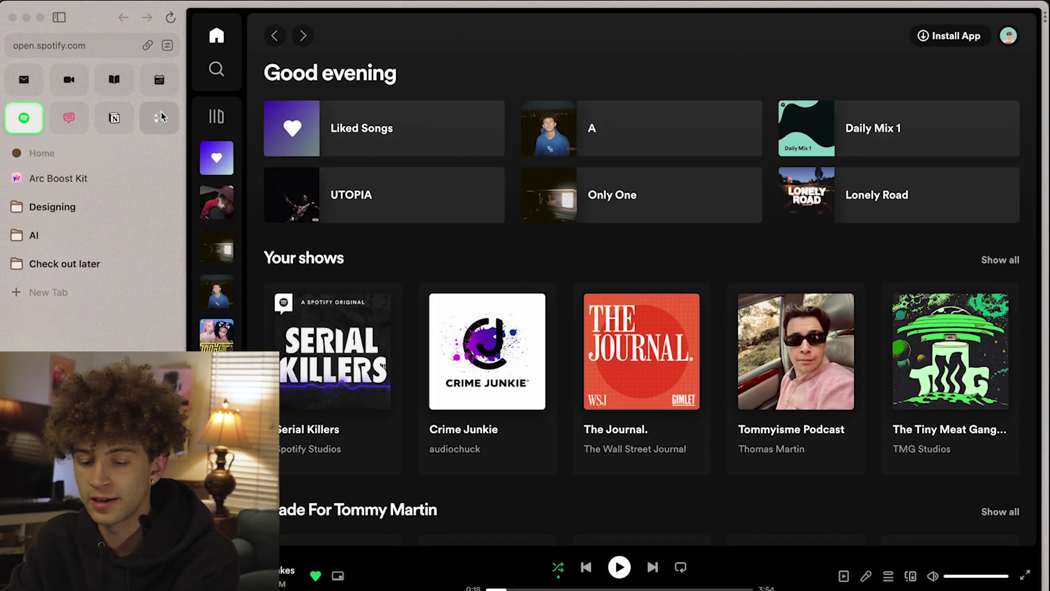
left_click(161, 117, "alt")
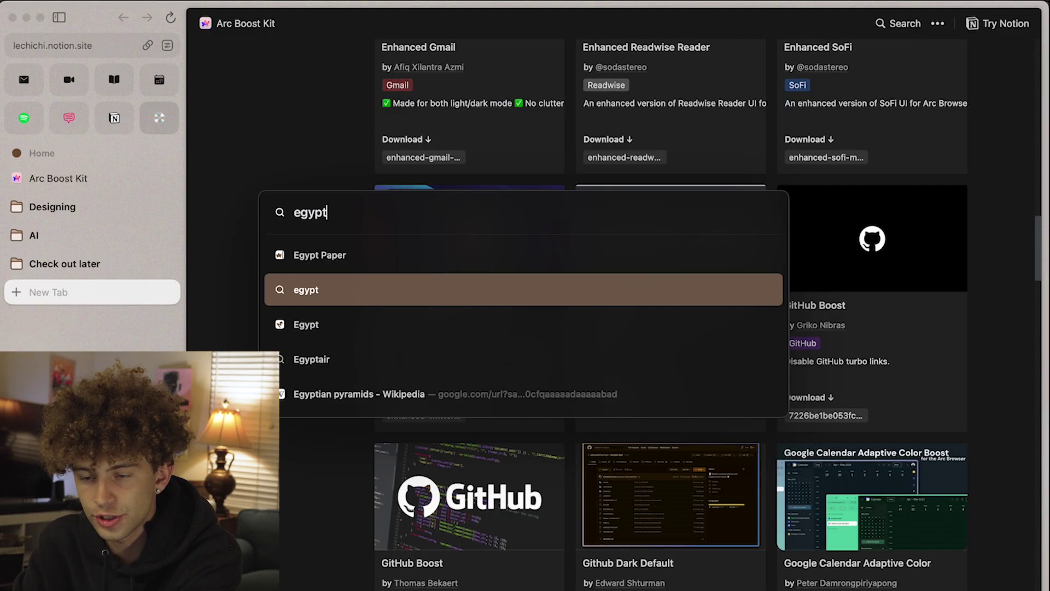
Search Google for 'egypt', then open Egypt Paper from quick search with 'eg'
key("Return")
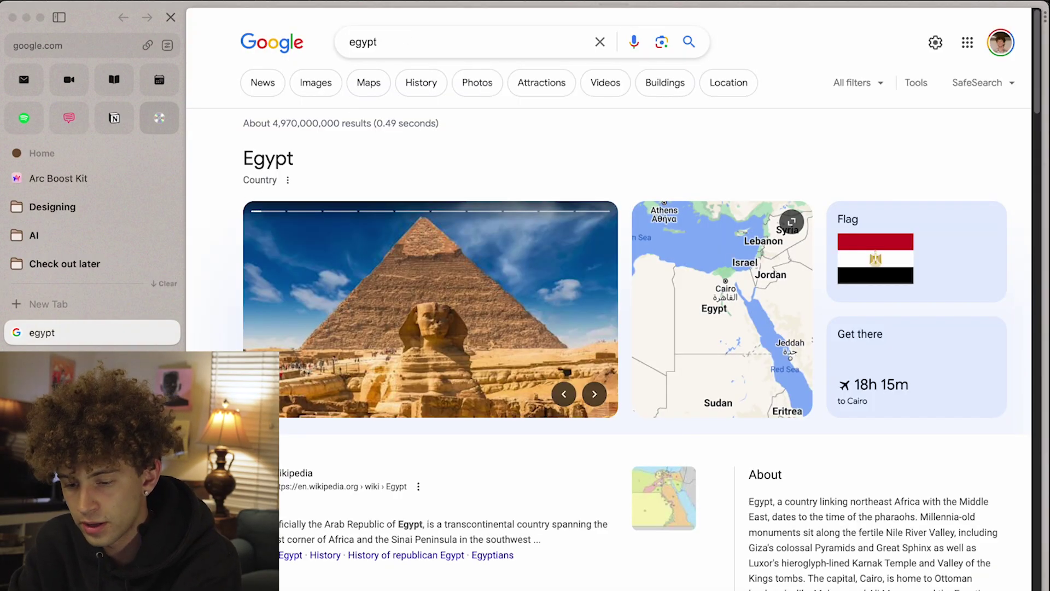
left_click(92, 313)
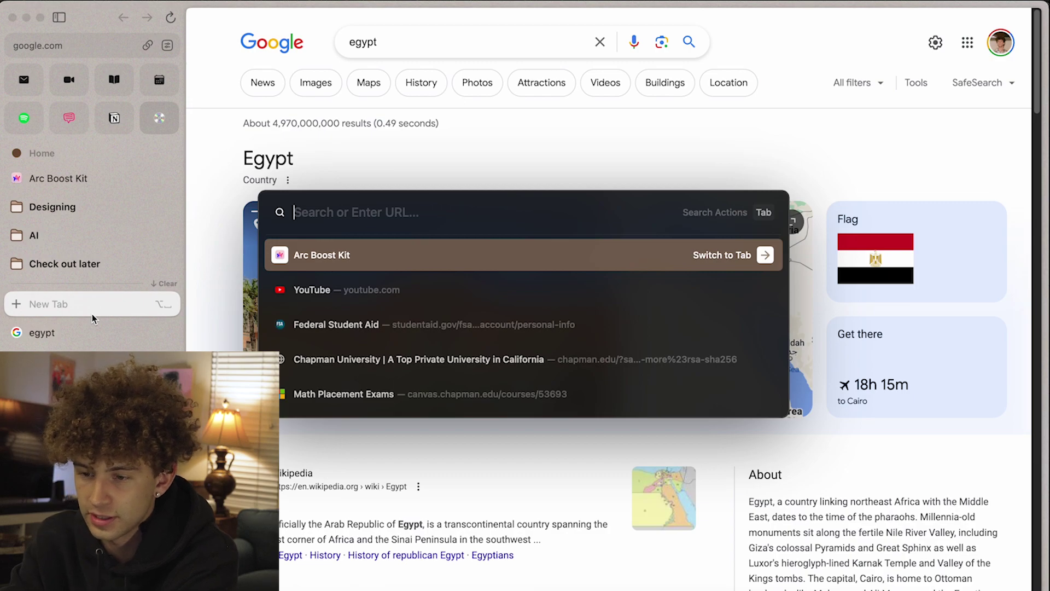
type("egy")
key("BackSpace")
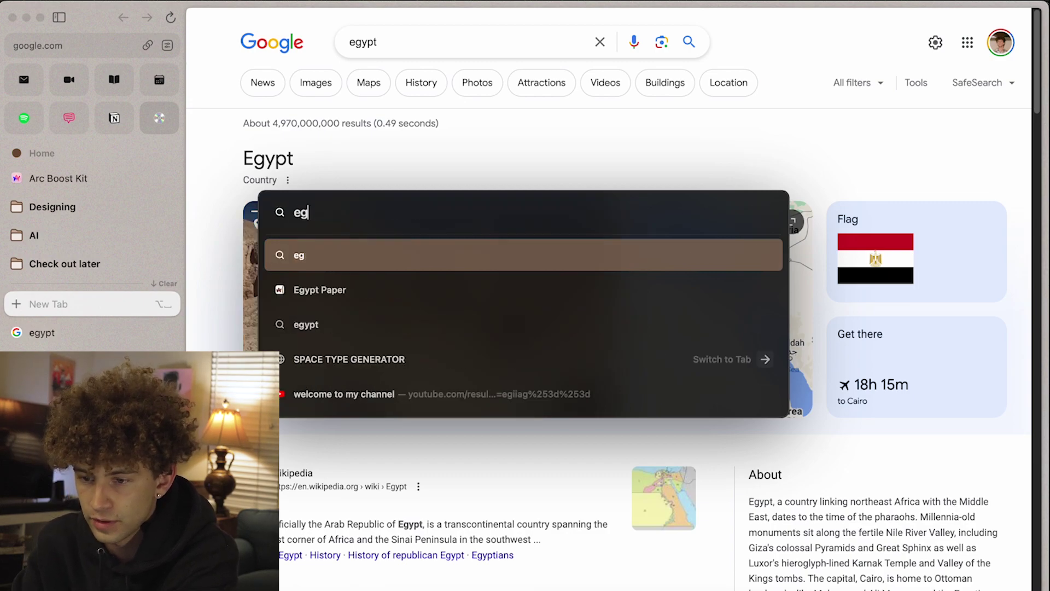
key("Down")
key("Return")
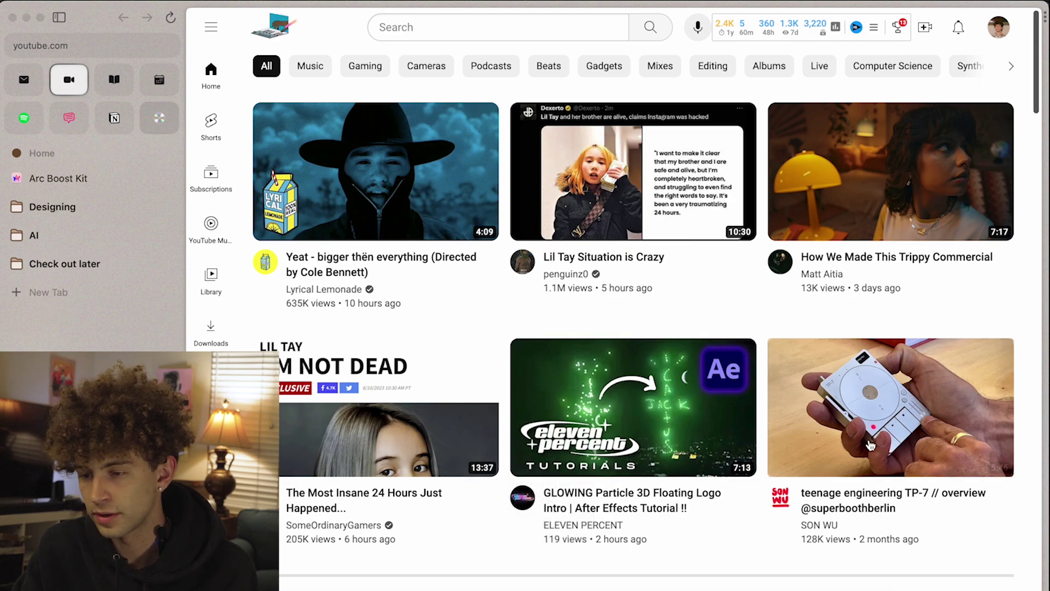
Play the TP-7 overview video, swipe between spaces for auto PiP, then switch desktops
left_click(872, 398)
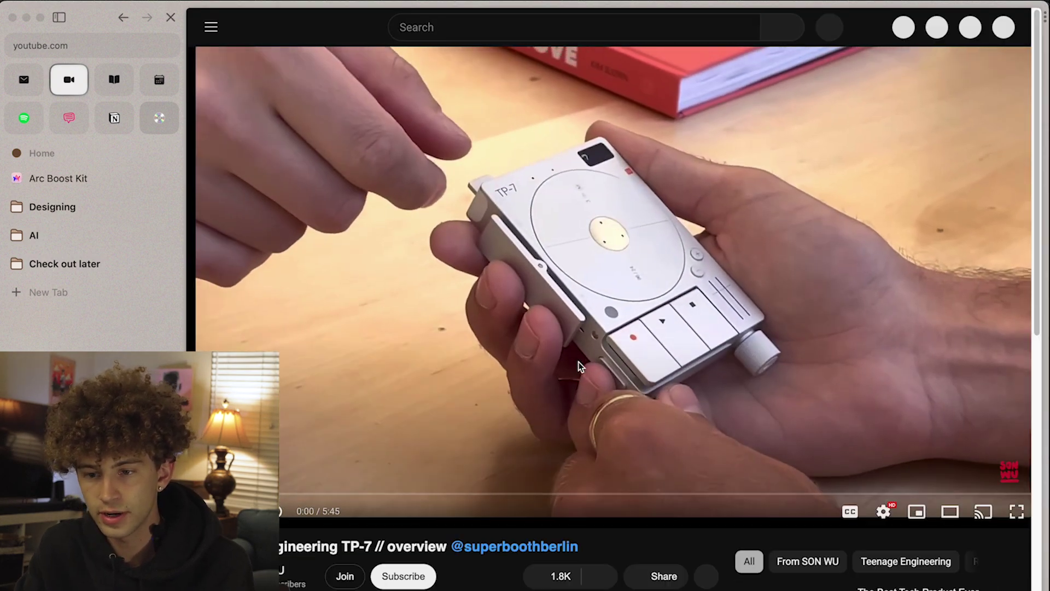
scroll(82, 235, "right", 3)
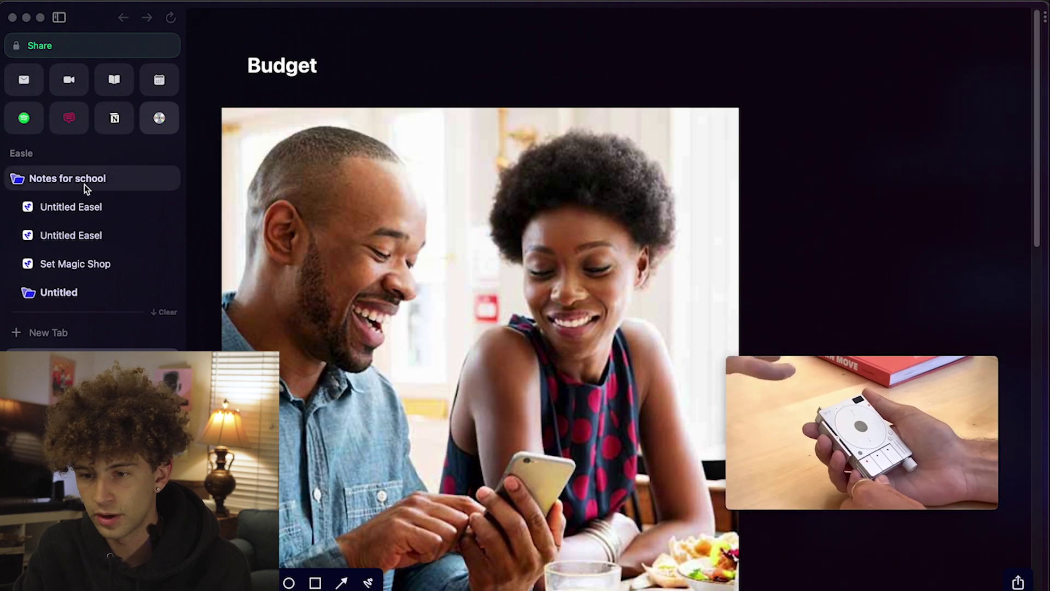
scroll(51, 327, "left", 3)
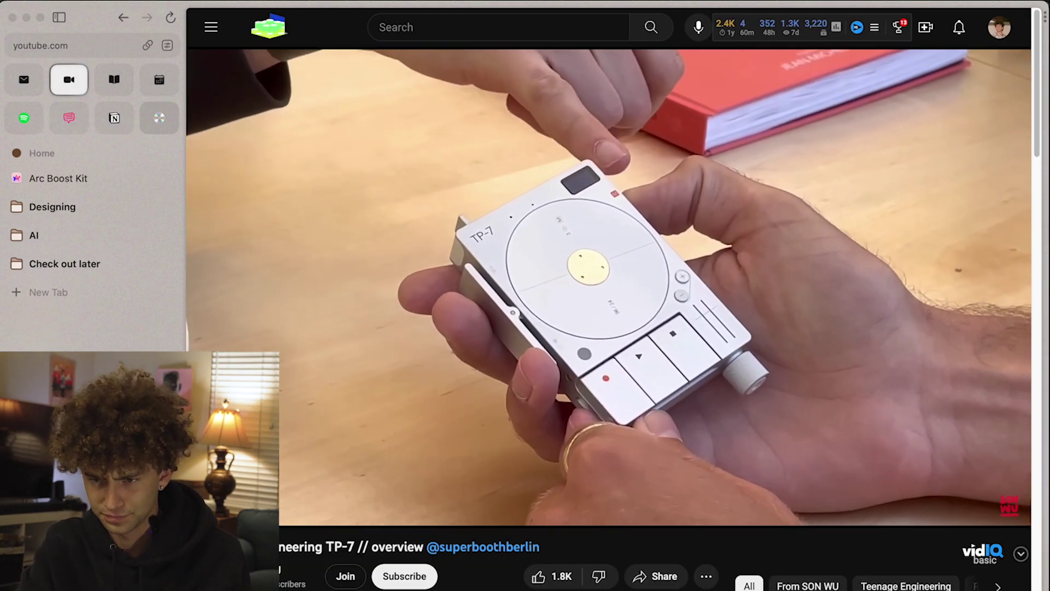
scroll(52, 328, "right", 3)
scroll(51, 327, "left", 3)
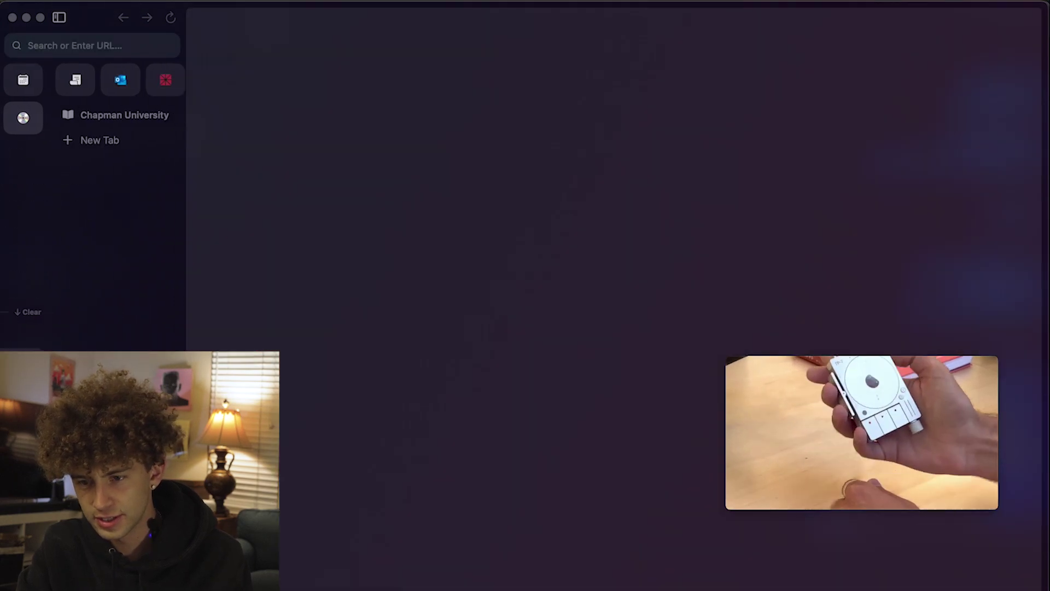
scroll(52, 327, "right", 3)
scroll(145, 242, "left", 3)
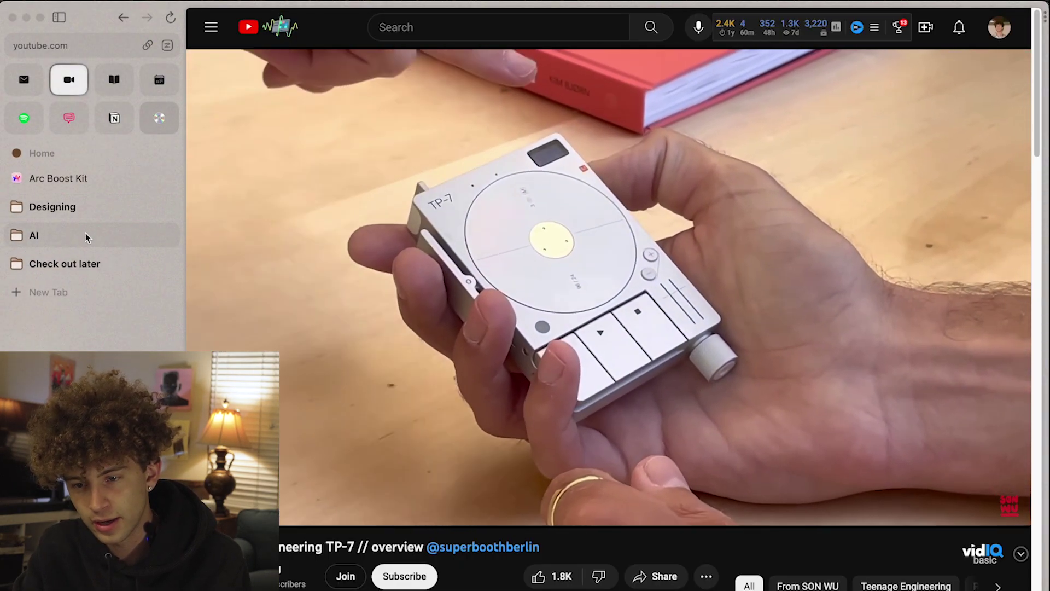
left_click(86, 235)
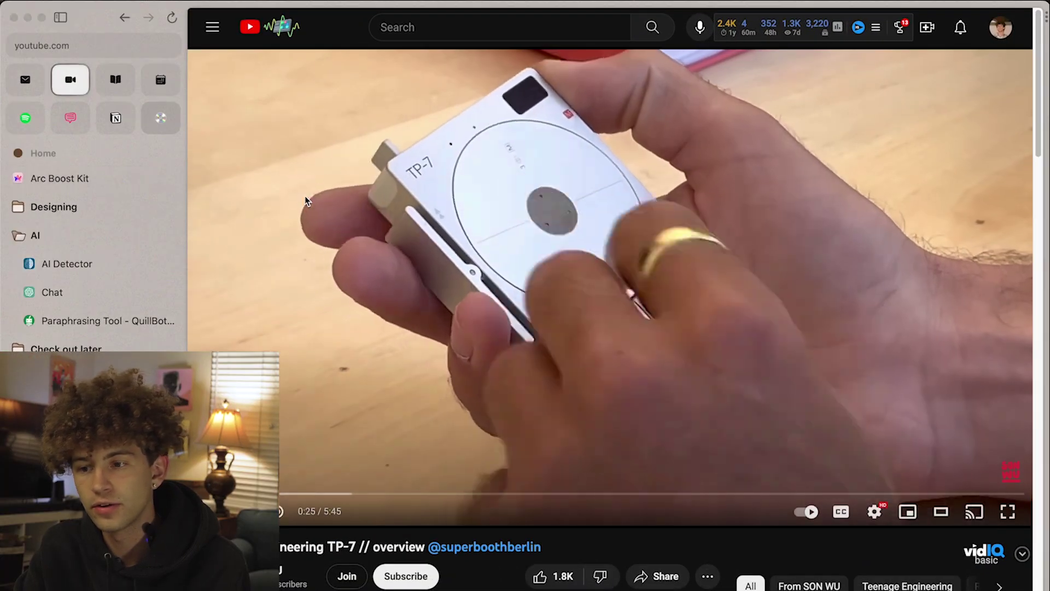
key("ctrl+Right")
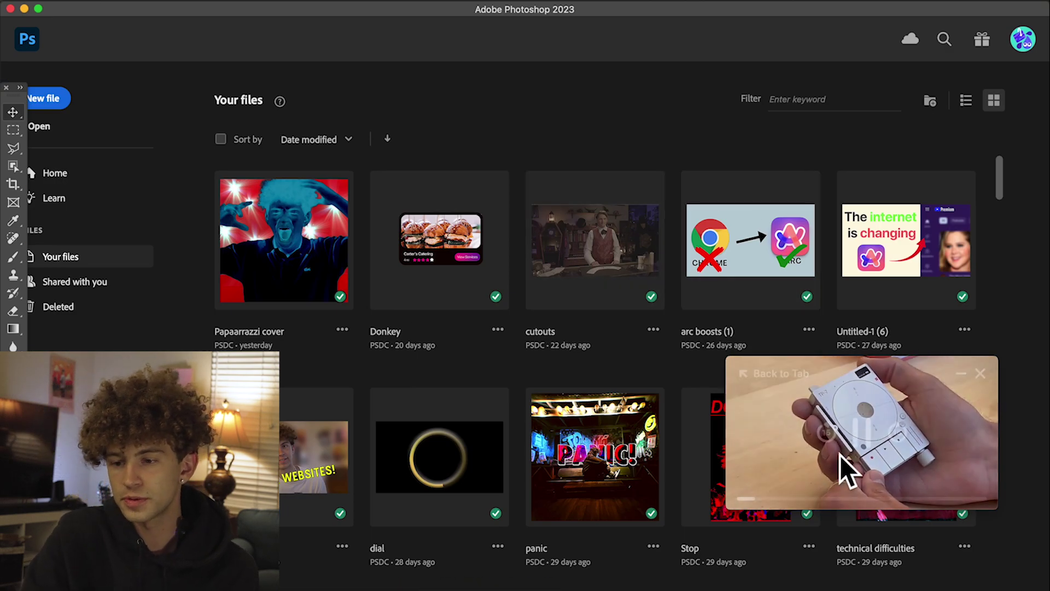
key("ctrl+Left")
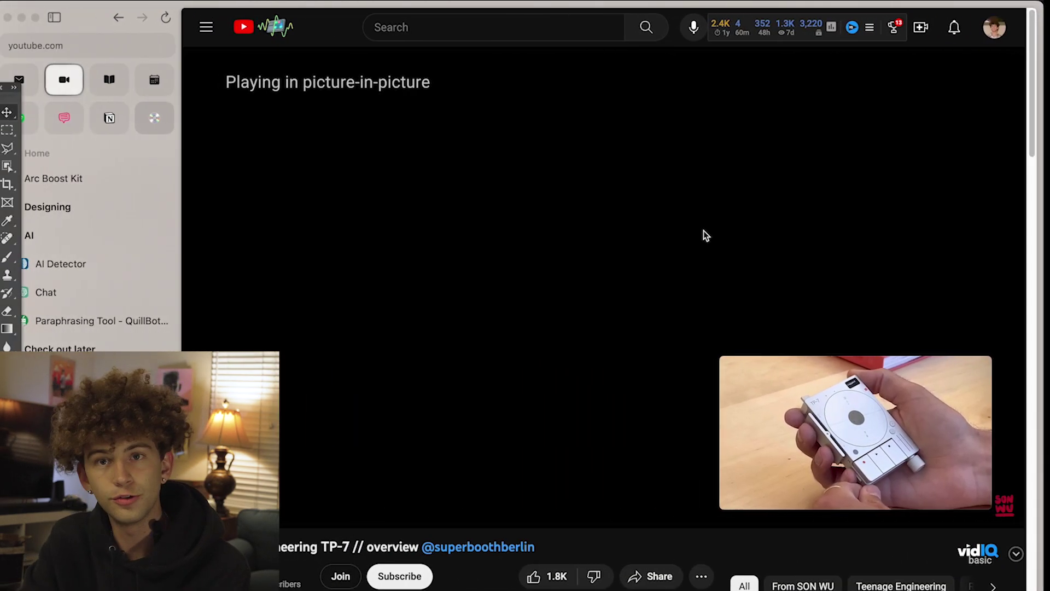
scroll(519, 324, "down", 15)
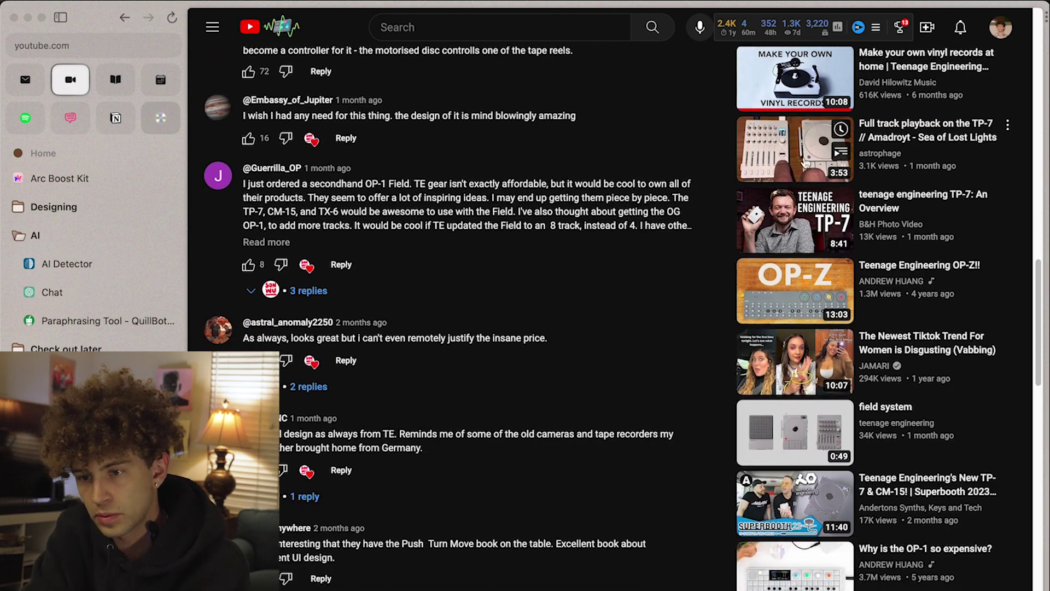
left_click(875, 178)
key("ctrl+Right")
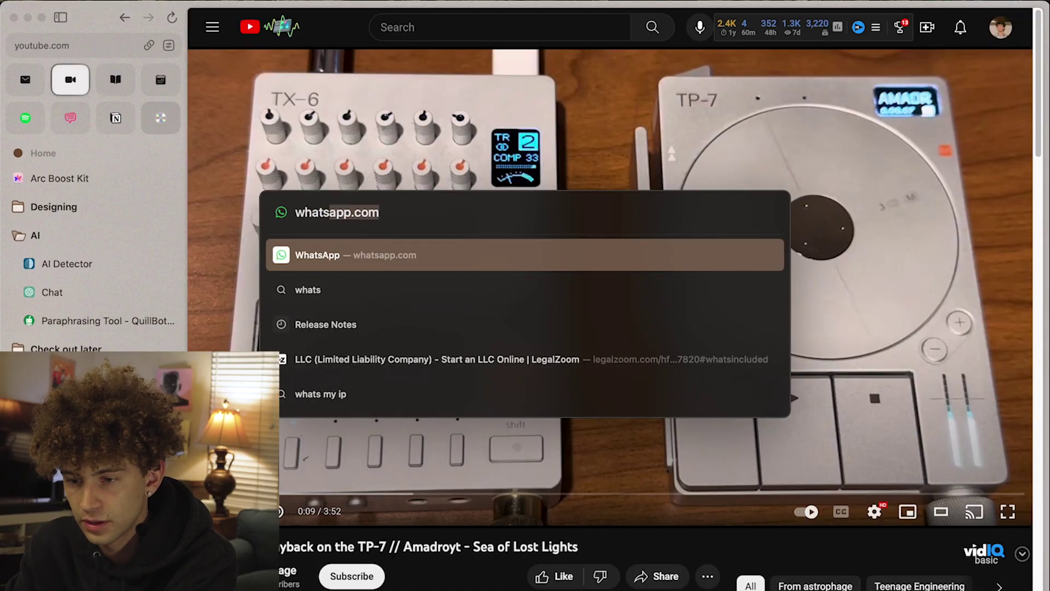
Search the command bar for Arc's Release Notes and open the page on arc.net
key("BackSpace")
type("ne")
key("Return")
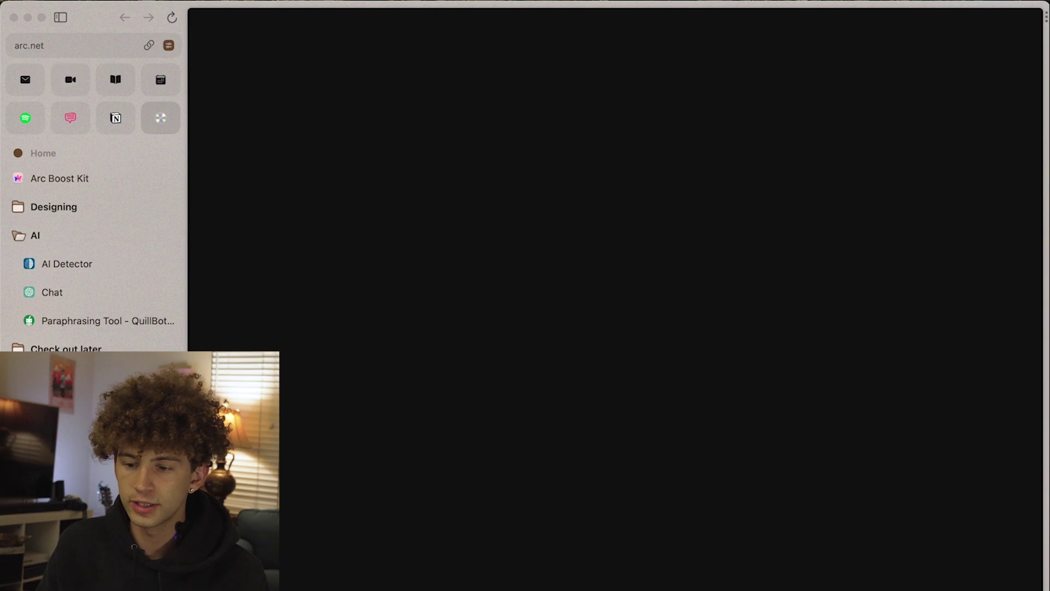